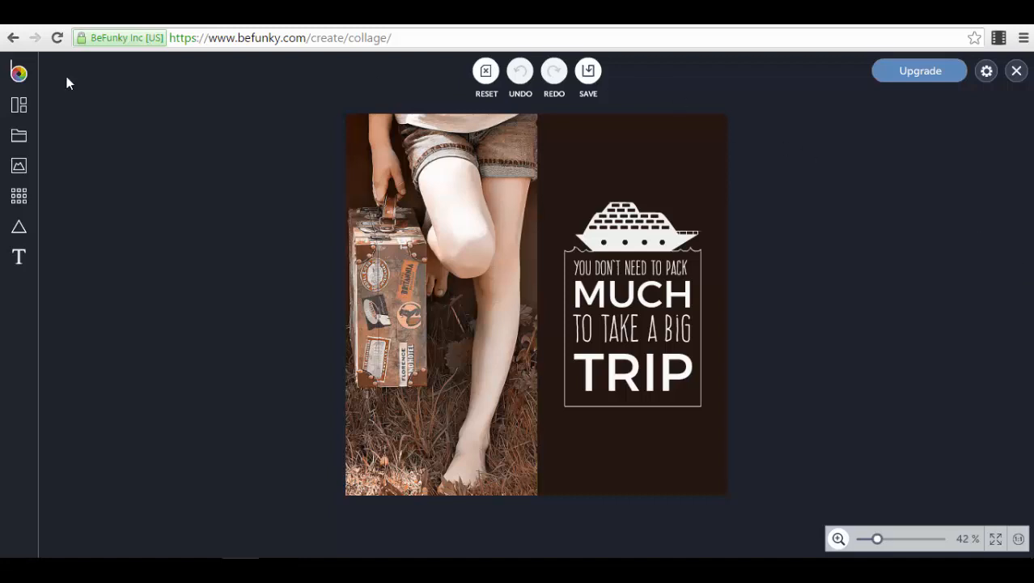
Step: Browse the template categories Event Graphics, Small Business, Blogger Resources, Social Media Headers, Social Media Graphics and Blank Templates
{"action": "left_click", "coordinate": [18, 73]}
{"action": "left_click", "coordinate": [79, 120]}
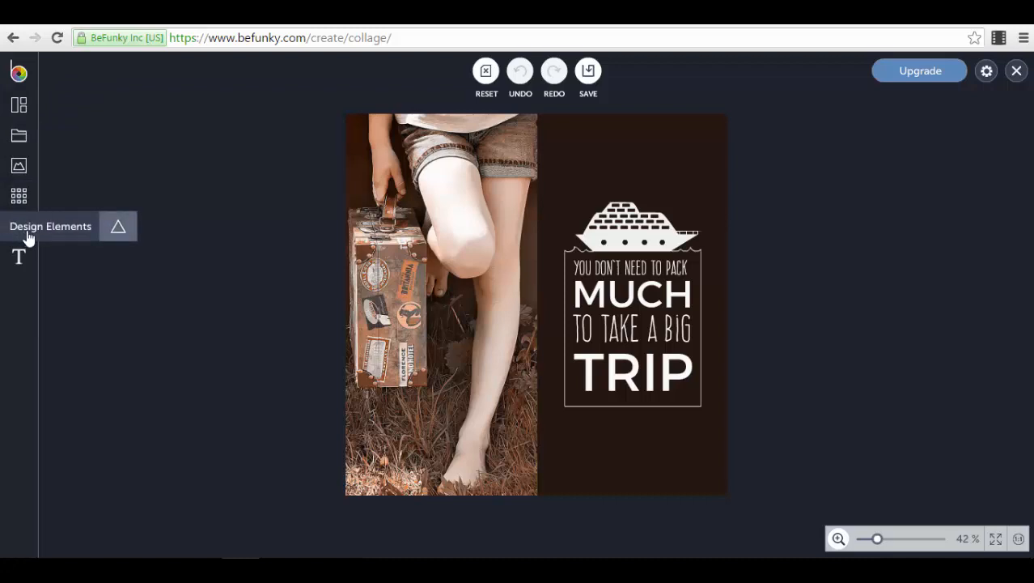
{"action": "left_click", "coordinate": [30, 111]}
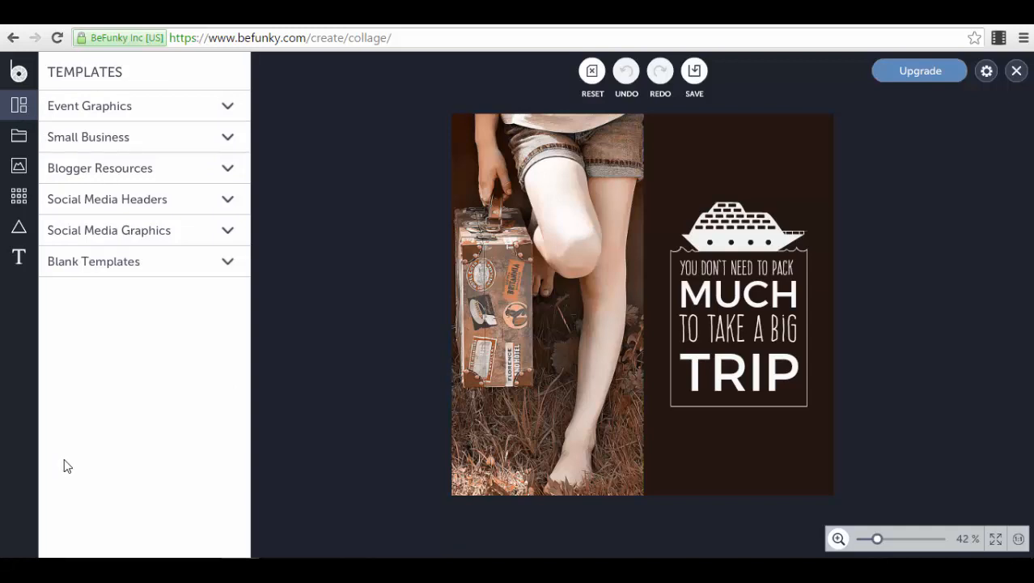
{"action": "left_click", "coordinate": [154, 112]}
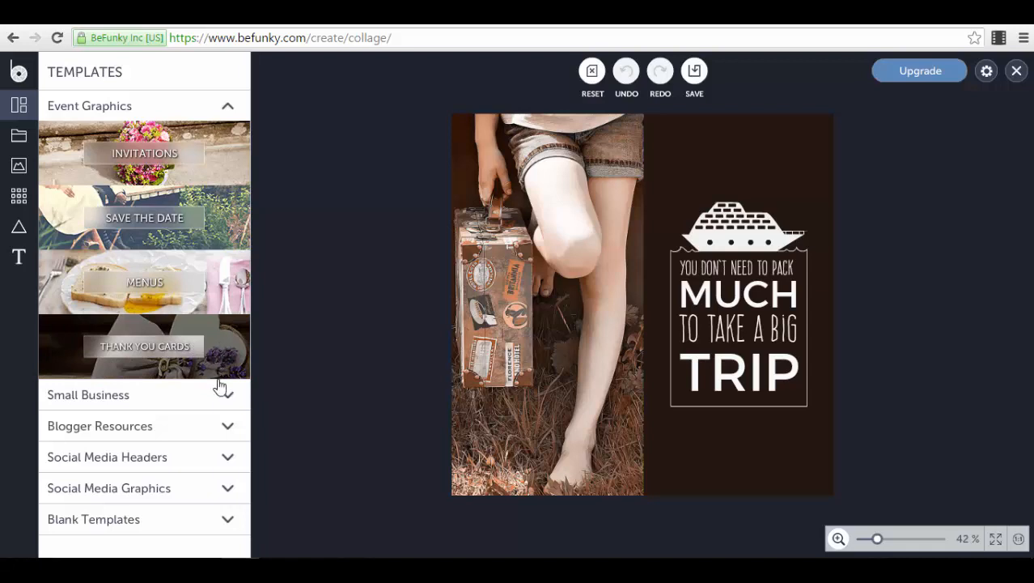
{"action": "left_click", "coordinate": [228, 106]}
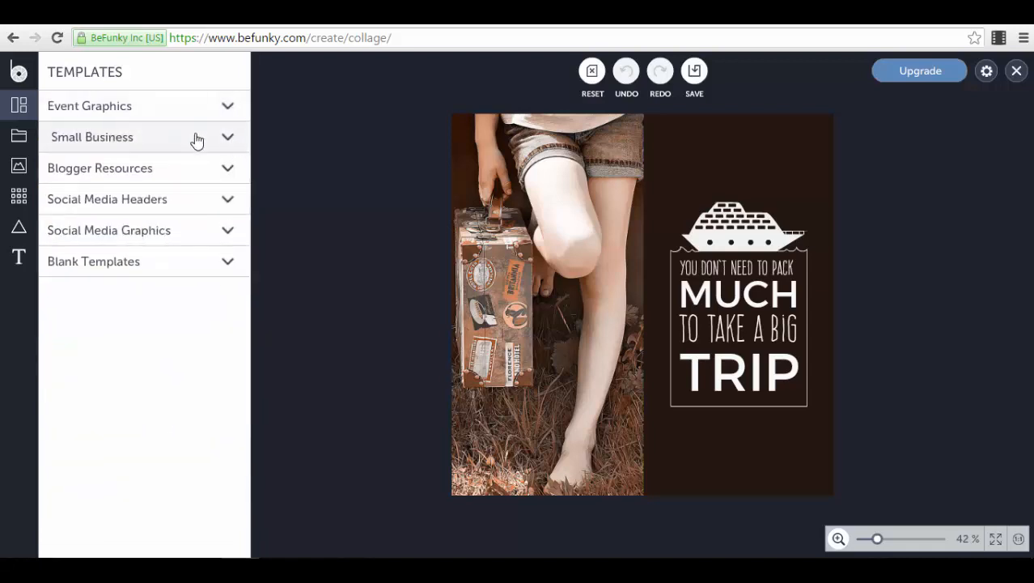
{"action": "left_click", "coordinate": [225, 142]}
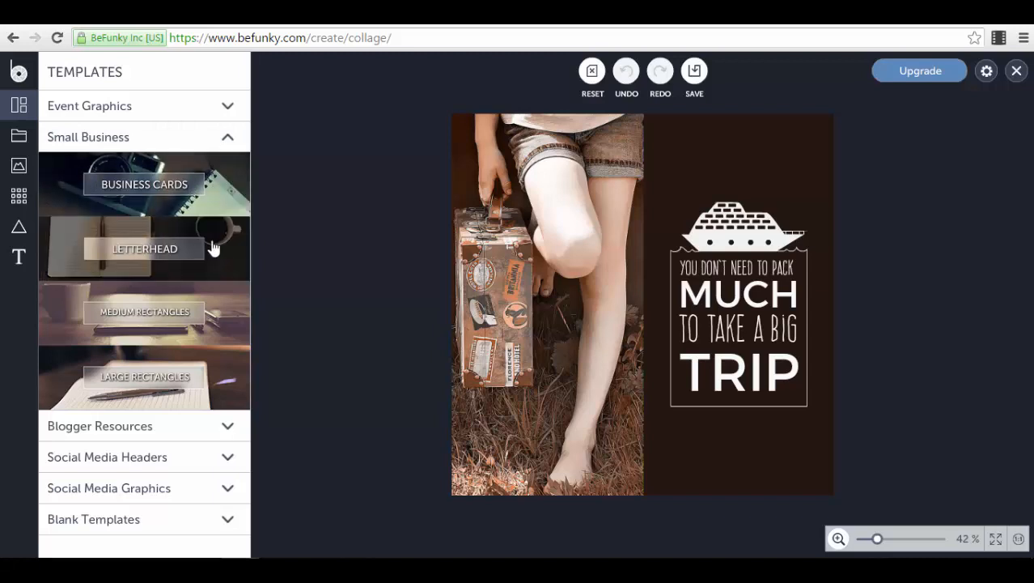
{"action": "left_click", "coordinate": [228, 136]}
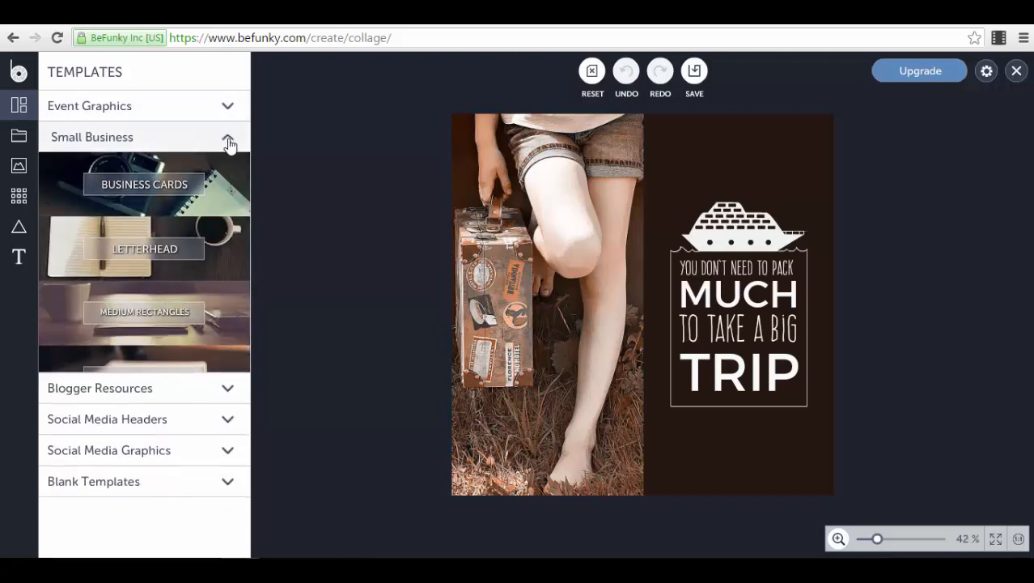
{"action": "left_click", "coordinate": [222, 178]}
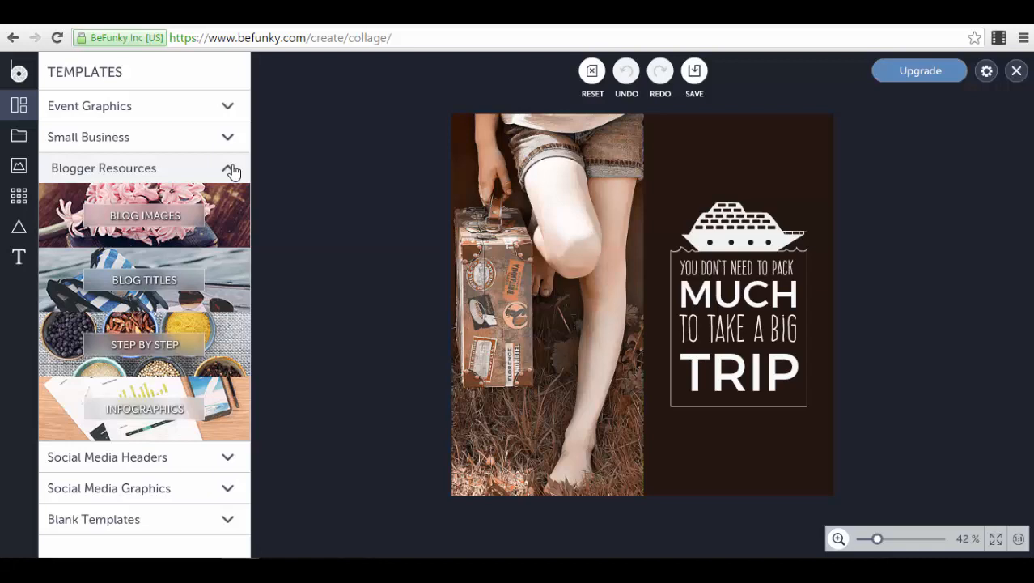
{"action": "left_click", "coordinate": [230, 459]}
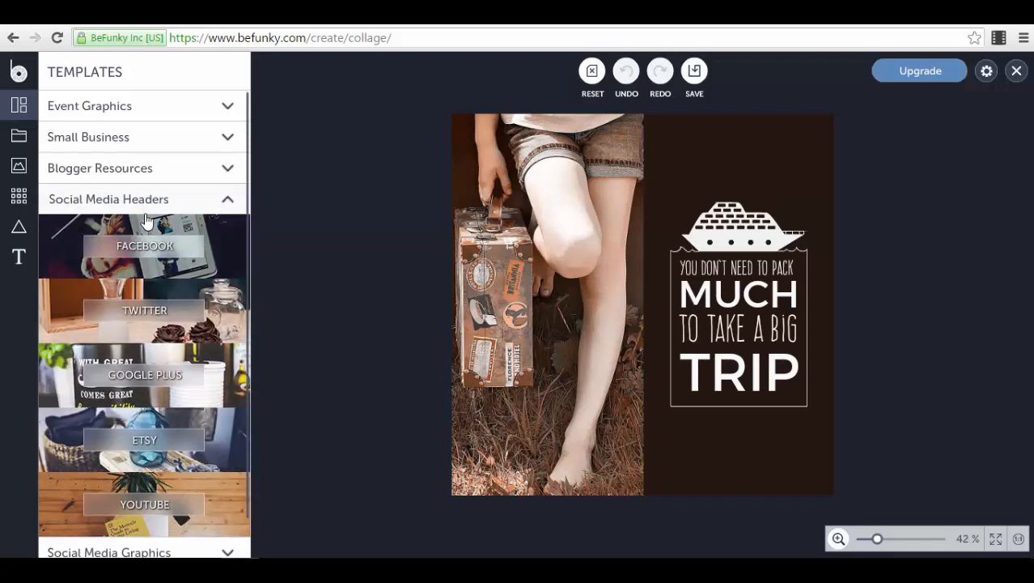
{"action": "scroll", "coordinate": [228, 394], "scroll_direction": "down", "scroll_amount": 1}
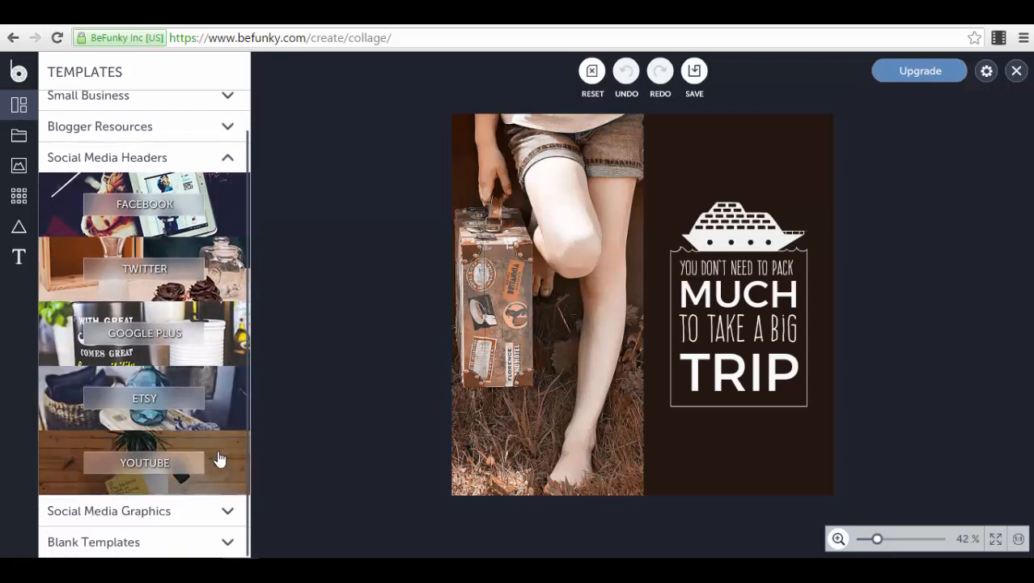
{"action": "left_click", "coordinate": [228, 511]}
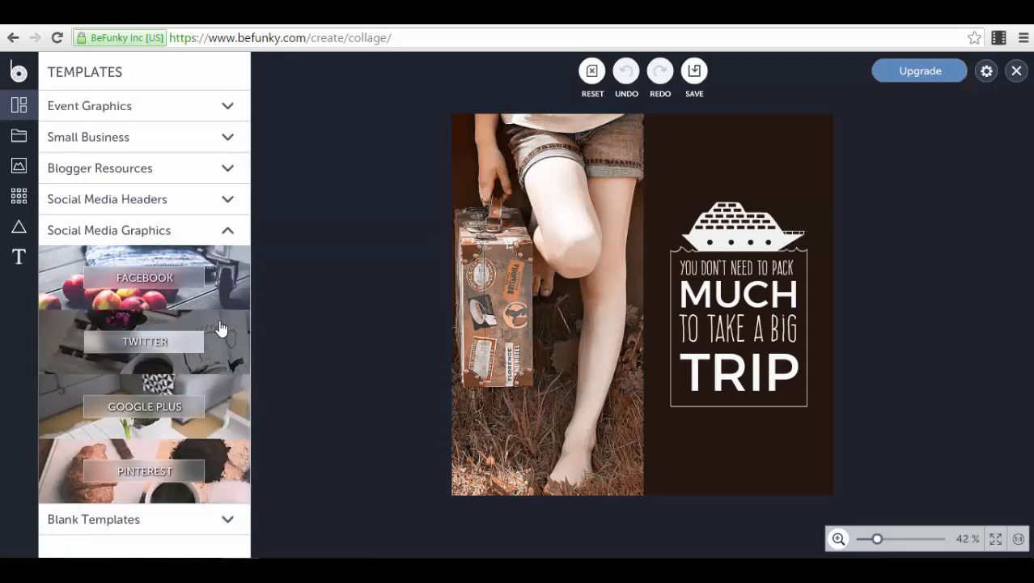
{"action": "left_click", "coordinate": [230, 522]}
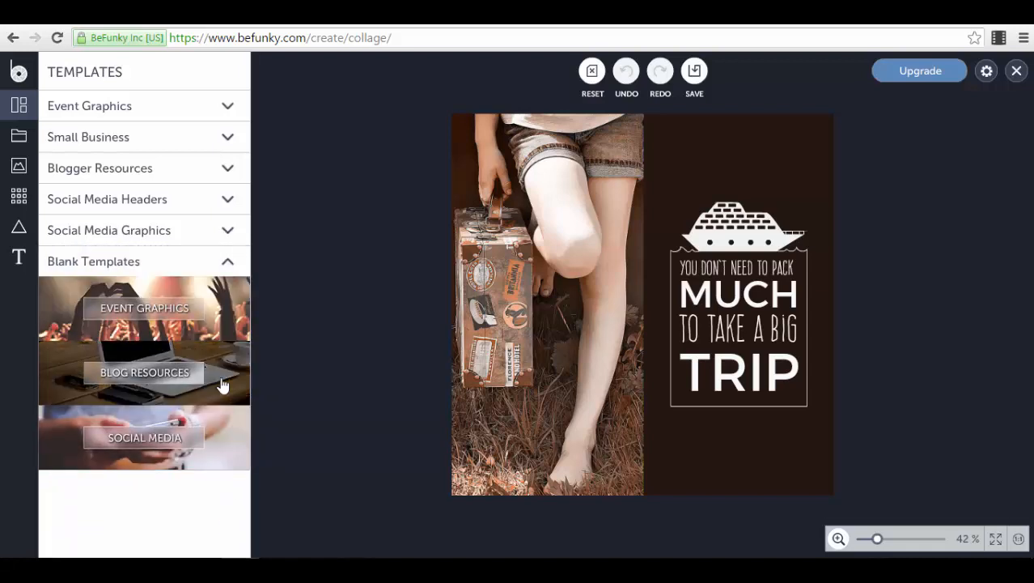
Step: Apply the macaron template Facebook Cover #6 from the Facebook designs under Social Media Headers
{"action": "left_click", "coordinate": [227, 202]}
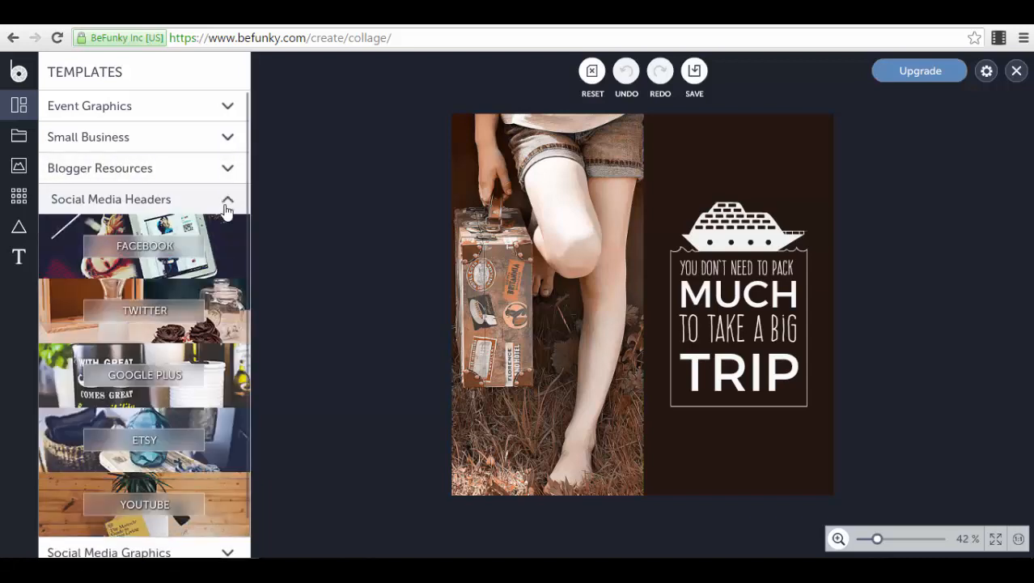
{"action": "left_click", "coordinate": [226, 260]}
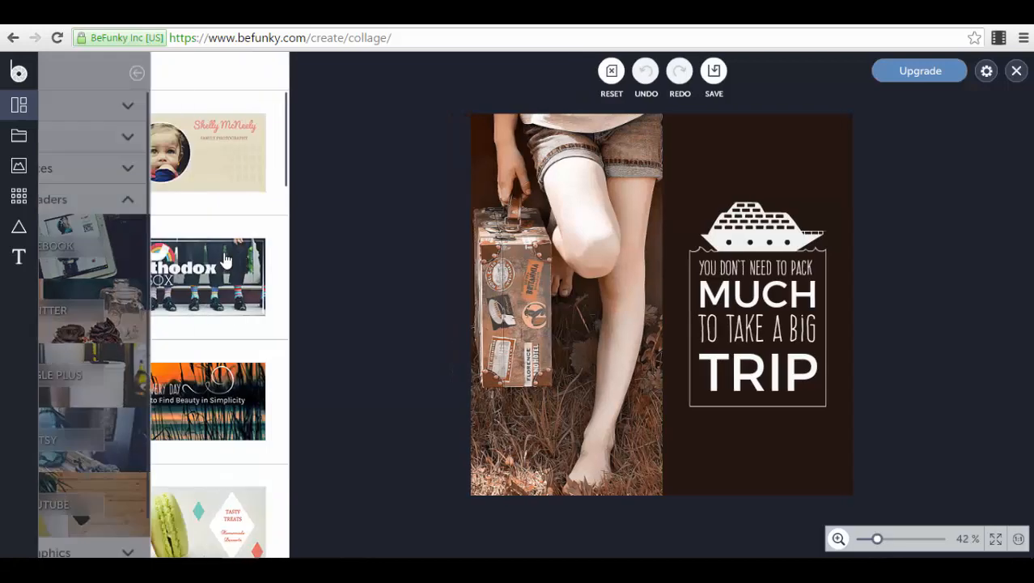
{"action": "scroll", "coordinate": [296, 367], "scroll_direction": "down", "scroll_amount": 1}
{"action": "scroll", "coordinate": [297, 366], "scroll_direction": "down", "scroll_amount": 2}
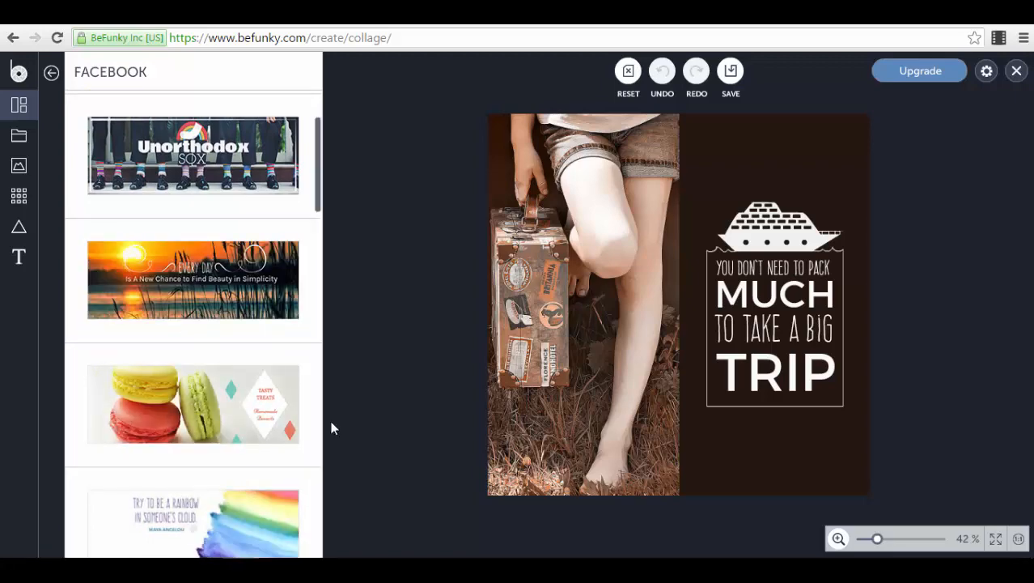
{"action": "left_click", "coordinate": [267, 414]}
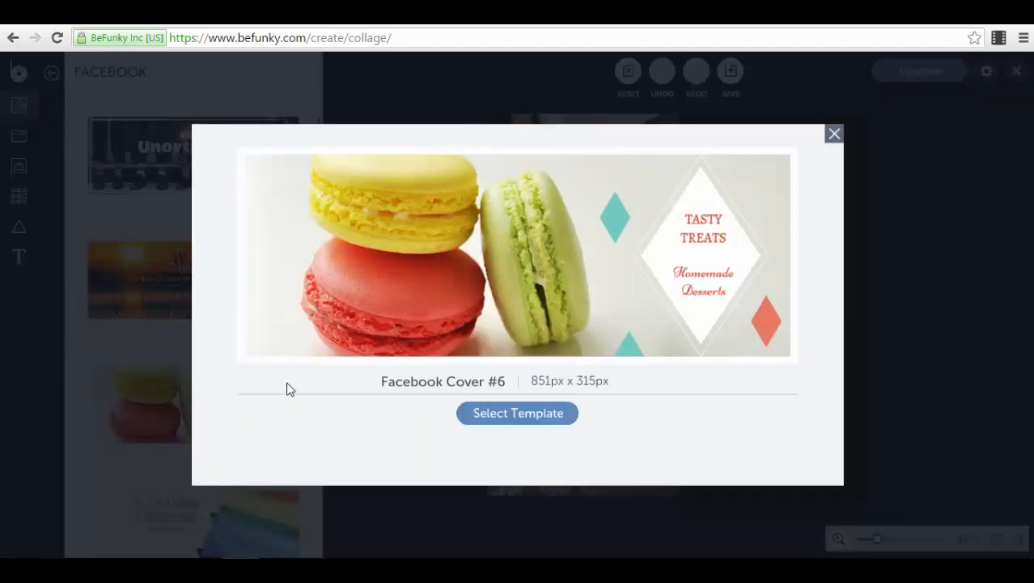
{"action": "left_click", "coordinate": [508, 419]}
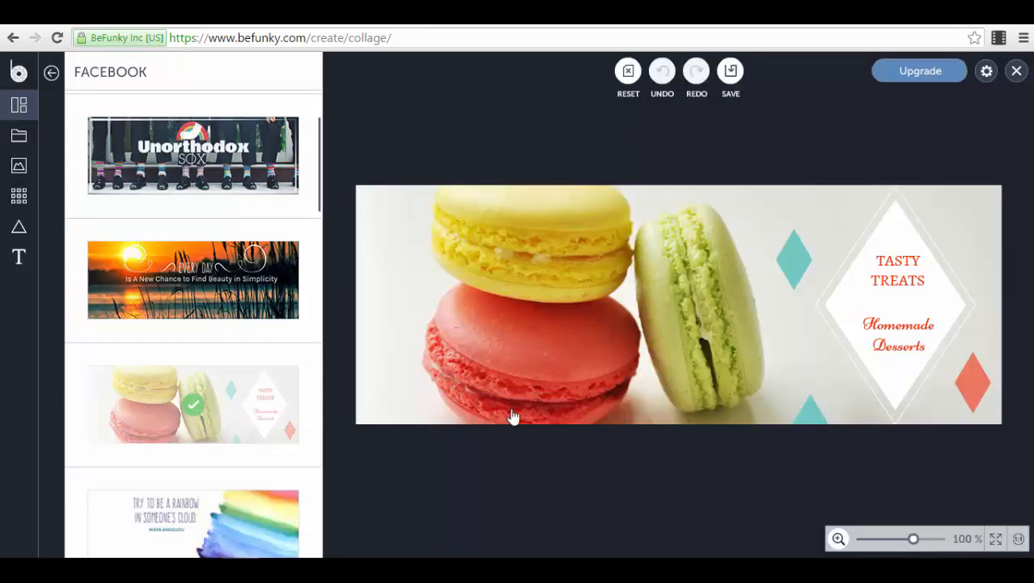
Step: Examine the editable properties of the cover's macaron photo, white diamond, text blocks and small coloured diamonds one after another
{"action": "left_click", "coordinate": [593, 319]}
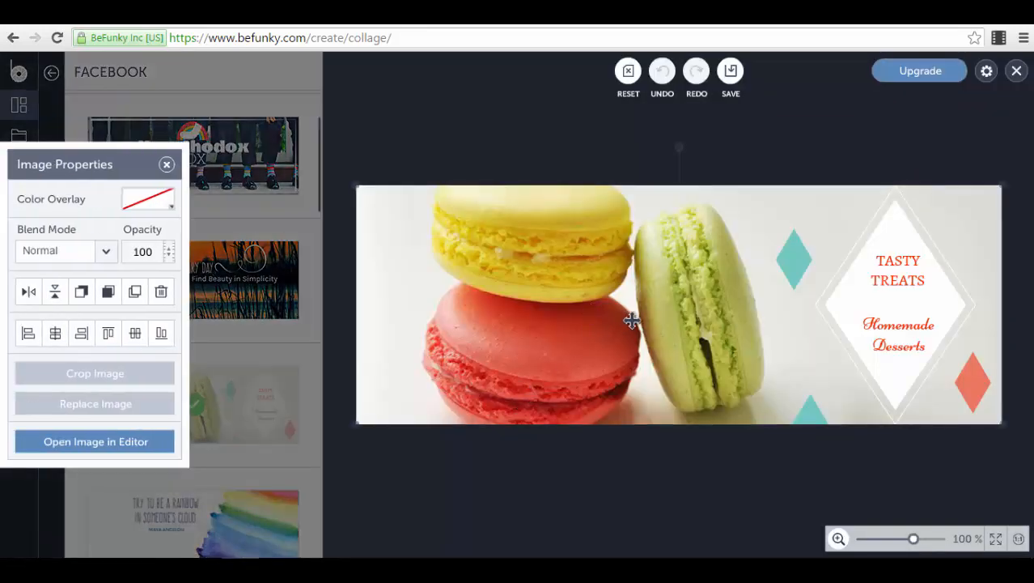
{"action": "left_click", "coordinate": [565, 119]}
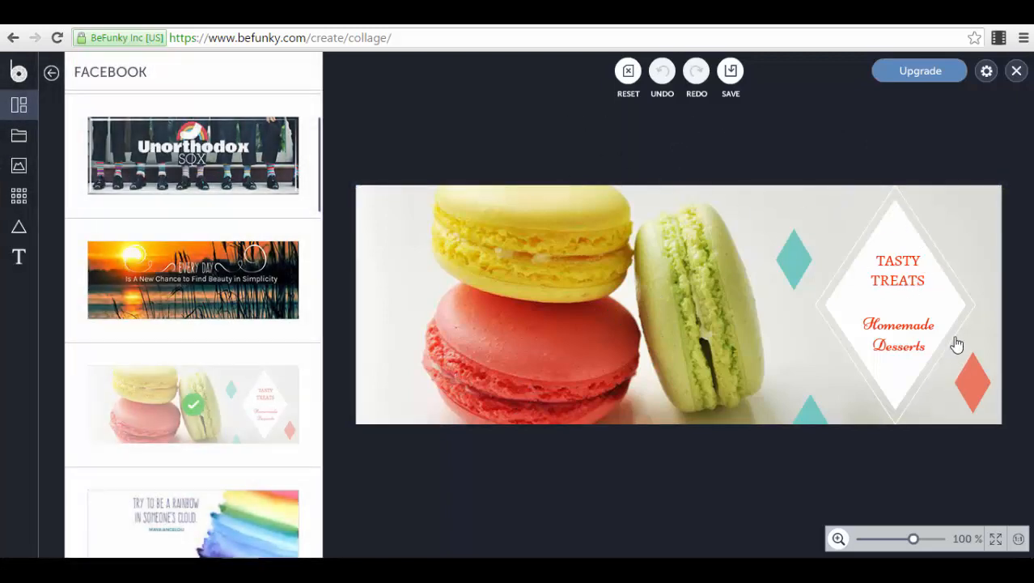
{"action": "left_click", "coordinate": [907, 308]}
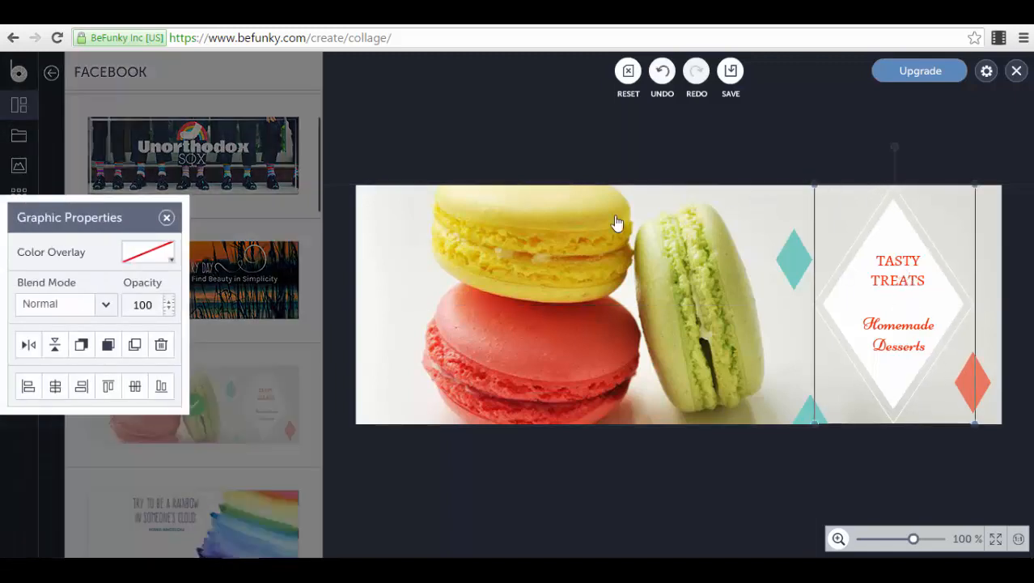
{"action": "left_click", "coordinate": [576, 207]}
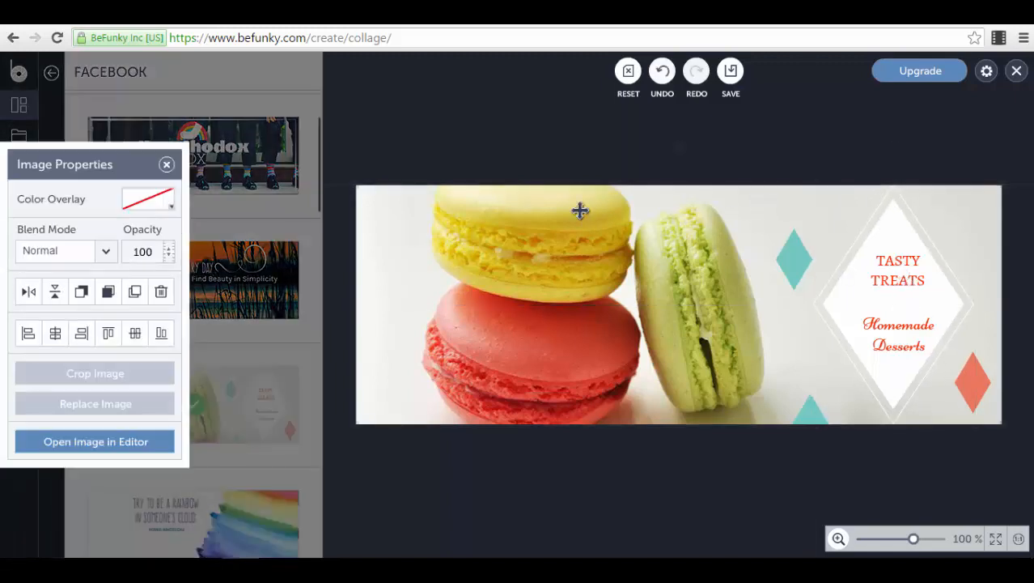
{"action": "left_click", "coordinate": [884, 234]}
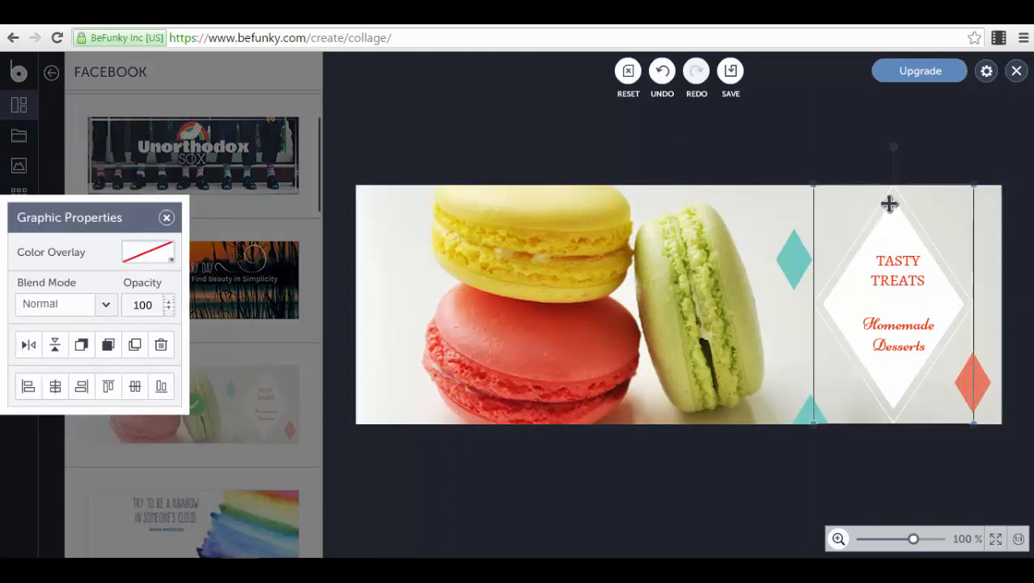
{"action": "mouse_move", "coordinate": [894, 145]}
{"action": "left_mouse_down"}
{"action": "mouse_move", "coordinate": [930, 148]}
{"action": "mouse_move", "coordinate": [845, 145]}
{"action": "mouse_move", "coordinate": [891, 143]}
{"action": "left_mouse_up"}
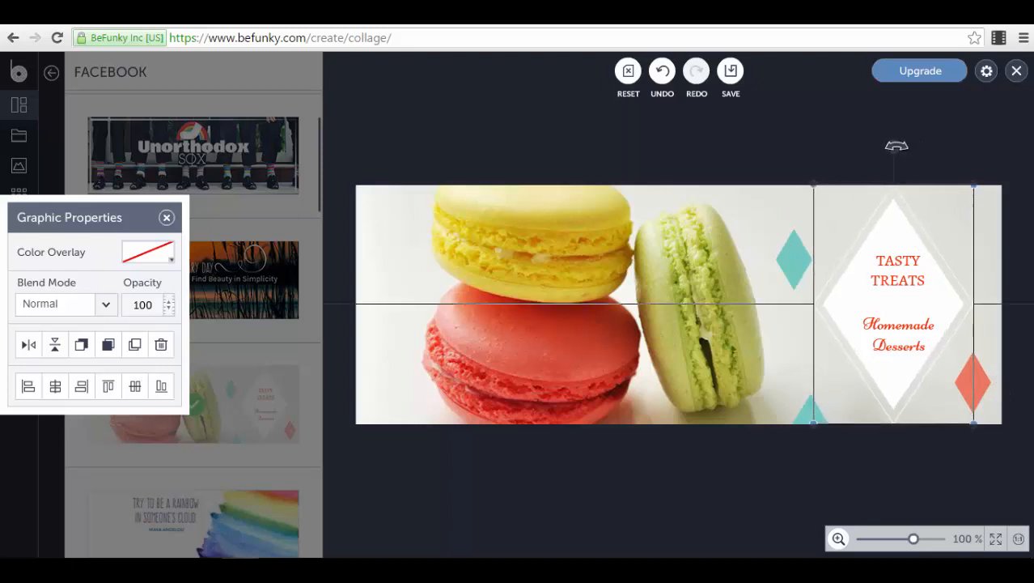
{"action": "left_click", "coordinate": [891, 274]}
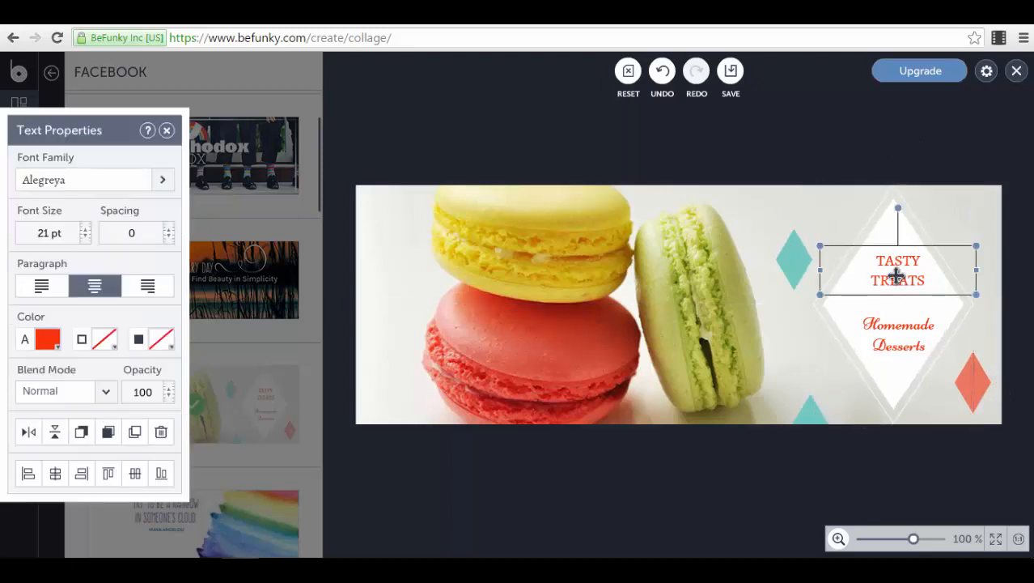
{"action": "left_click", "coordinate": [894, 325]}
{"action": "left_click", "coordinate": [890, 255]}
{"action": "left_click", "coordinate": [803, 254]}
{"action": "left_click", "coordinate": [811, 407]}
{"action": "left_click", "coordinate": [975, 386]}
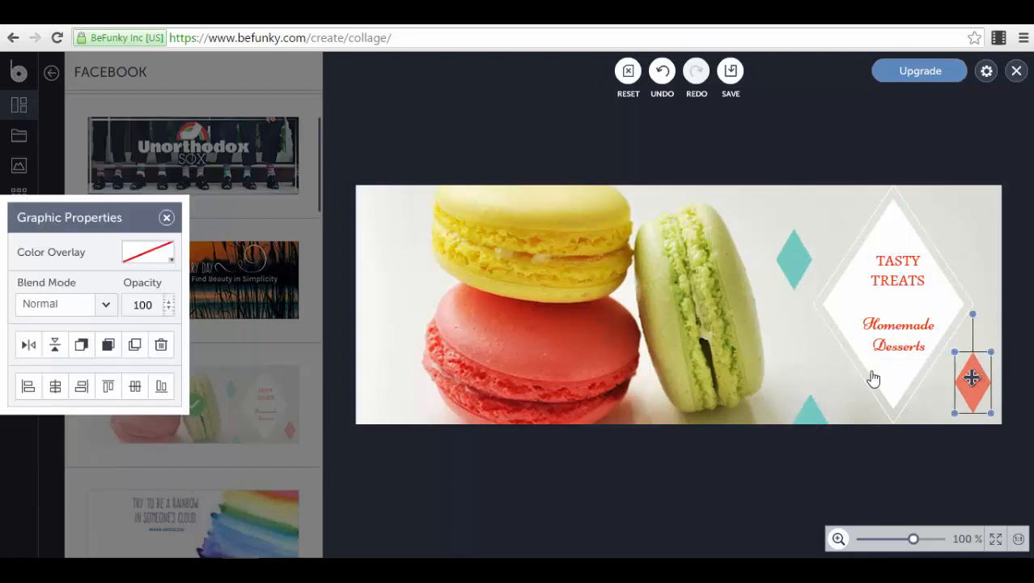
{"action": "left_click", "coordinate": [166, 219]}
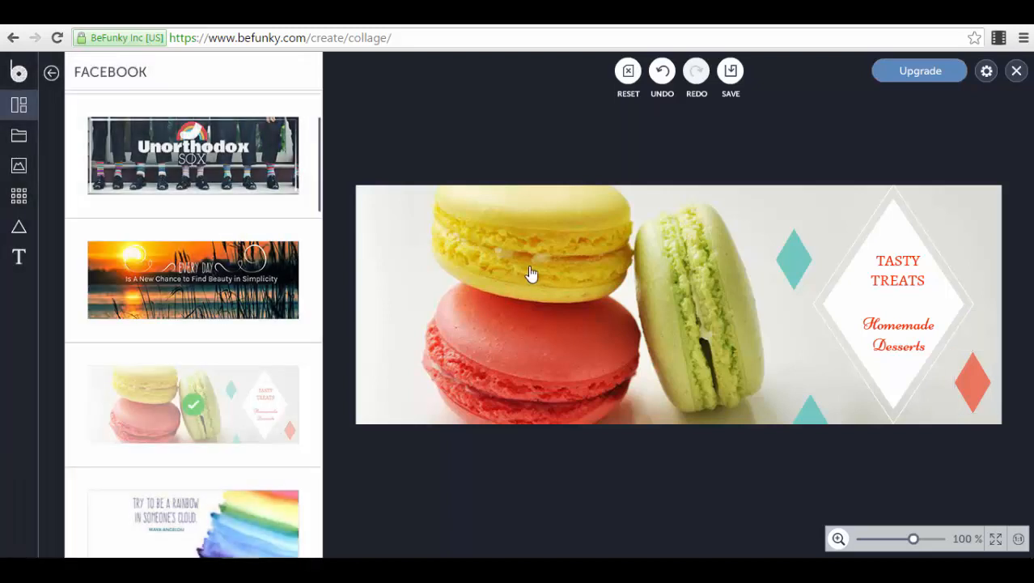
{"action": "left_click", "coordinate": [19, 135]}
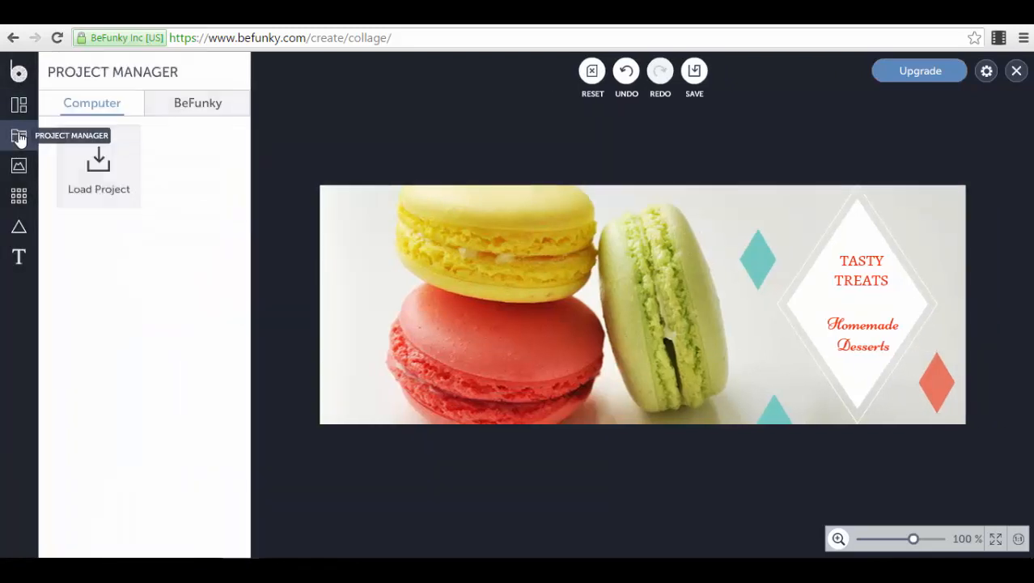
{"action": "left_click", "coordinate": [25, 174]}
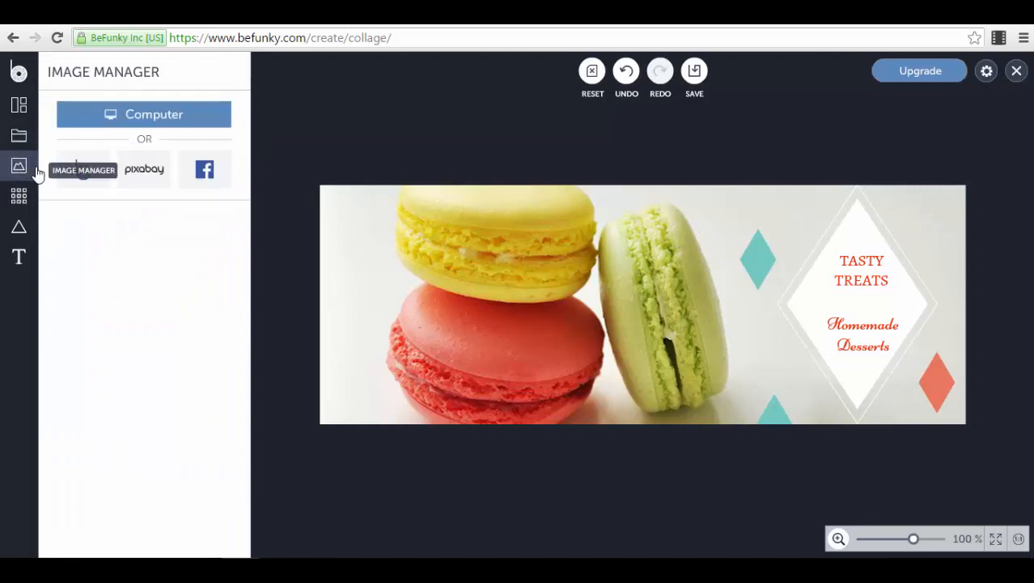
{"action": "left_click", "coordinate": [23, 199]}
Step: Add the pink curly brace line from the Lines design elements and move it to the cover's upper-right edge
{"action": "left_click", "coordinate": [21, 225]}
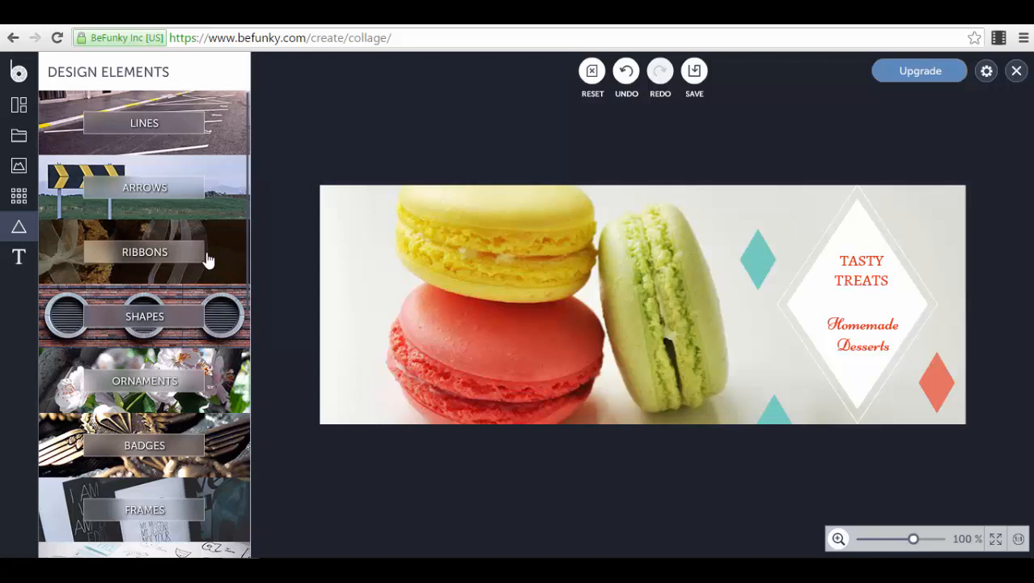
{"action": "left_click", "coordinate": [233, 135]}
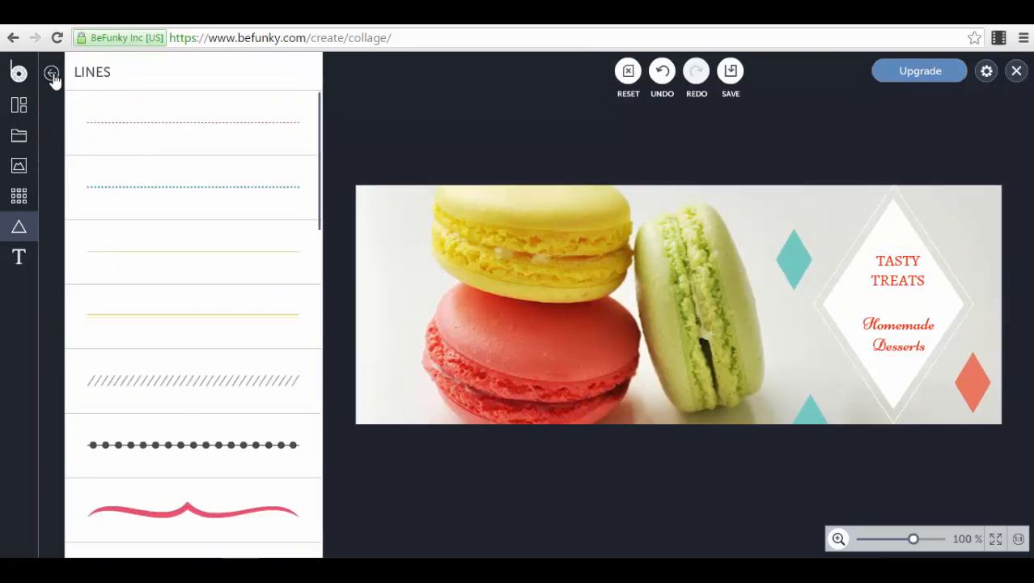
{"action": "left_click", "coordinate": [148, 513]}
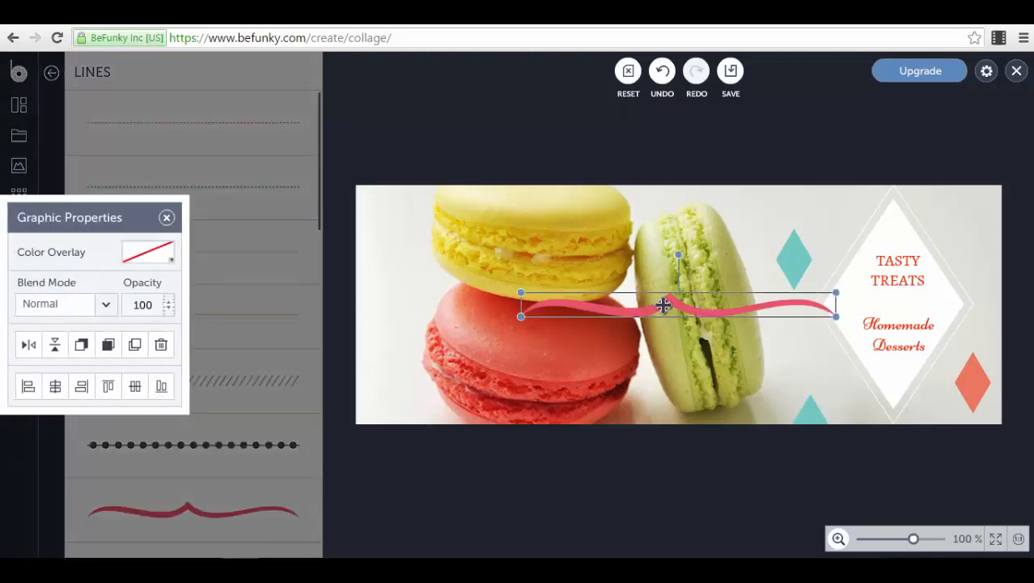
{"action": "mouse_move", "coordinate": [663, 306]}
{"action": "left_mouse_down"}
{"action": "mouse_move", "coordinate": [815, 192]}
{"action": "mouse_move", "coordinate": [832, 200]}
{"action": "left_mouse_up"}
{"action": "left_click", "coordinate": [393, 124]}
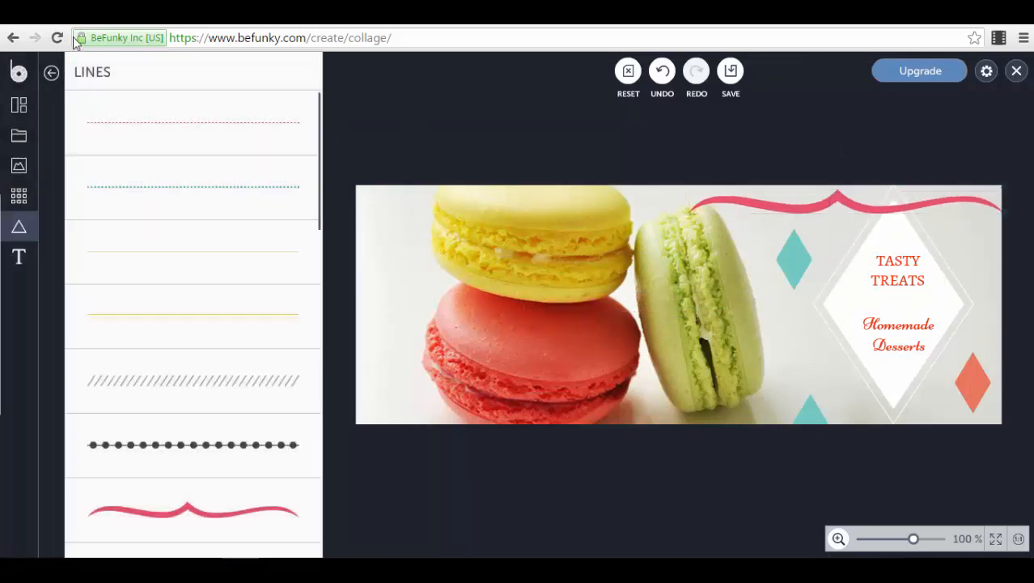
Step: Browse the Ribbons graphics and the Shapes graphics among the design elements without adding any to the cover
{"action": "left_click", "coordinate": [51, 72]}
{"action": "left_click", "coordinate": [156, 261]}
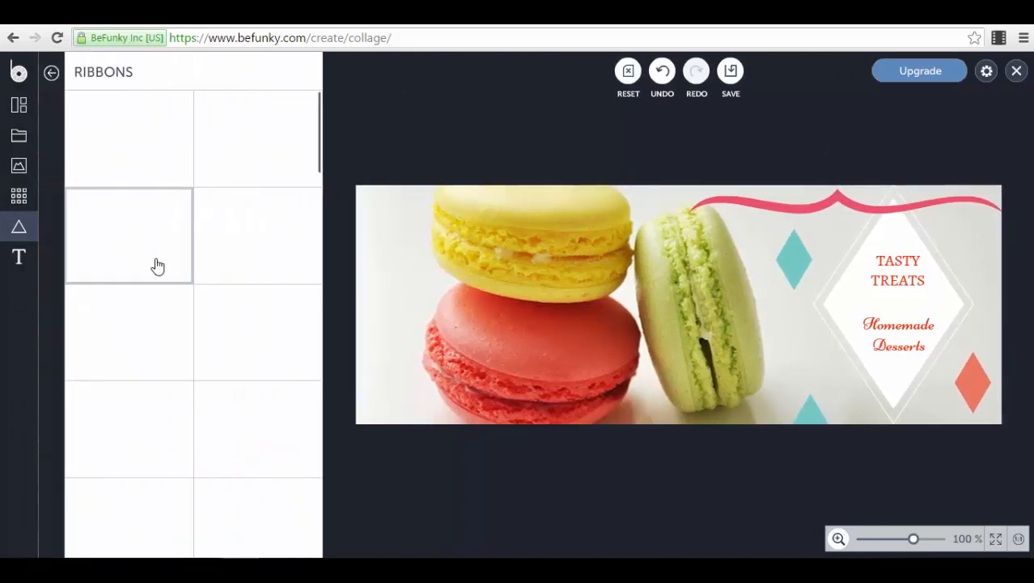
{"action": "scroll", "coordinate": [178, 404], "scroll_direction": "down", "scroll_amount": 1}
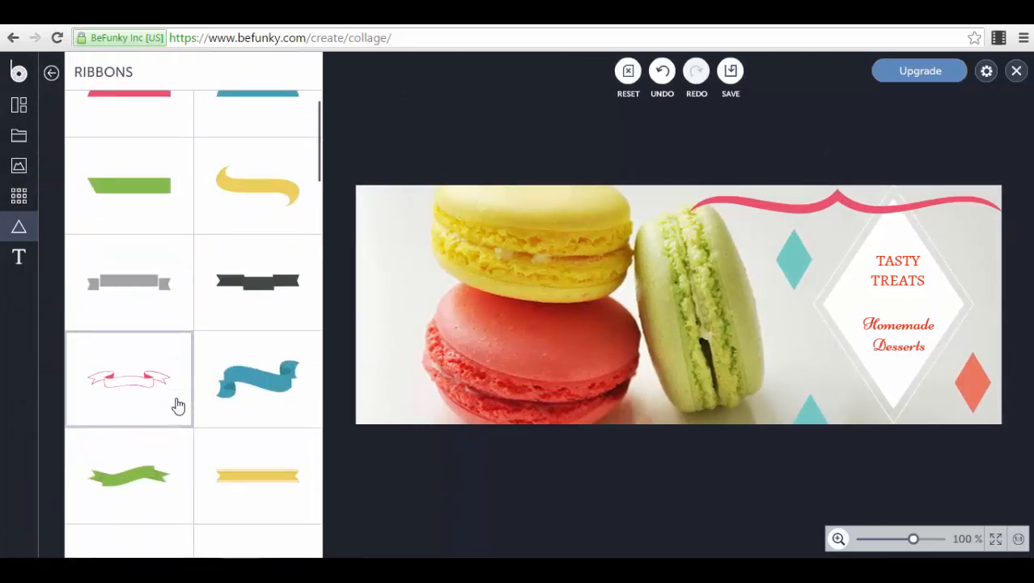
{"action": "scroll", "coordinate": [178, 405], "scroll_direction": "down", "scroll_amount": 2}
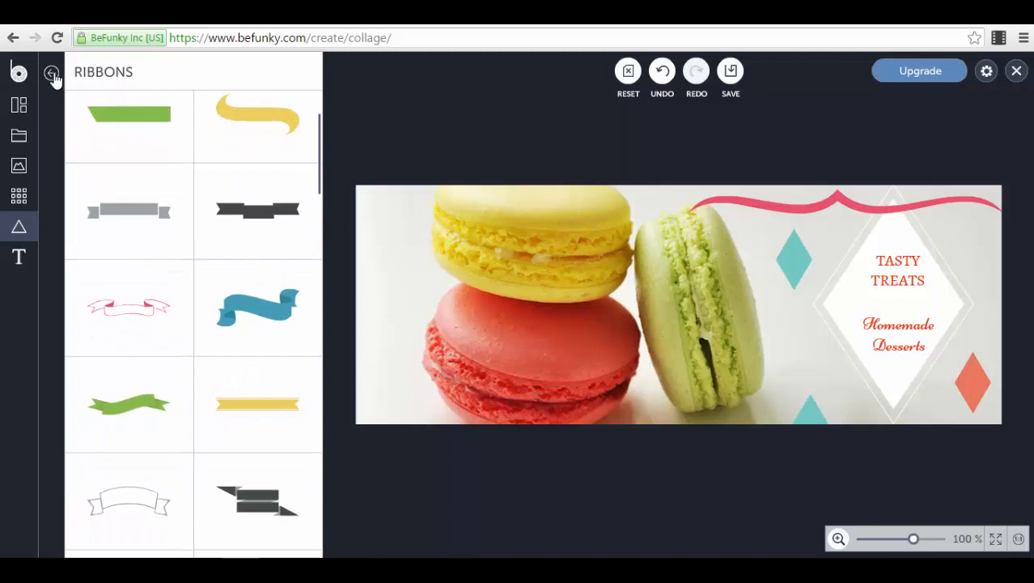
{"action": "left_click", "coordinate": [51, 72]}
{"action": "left_click", "coordinate": [214, 335]}
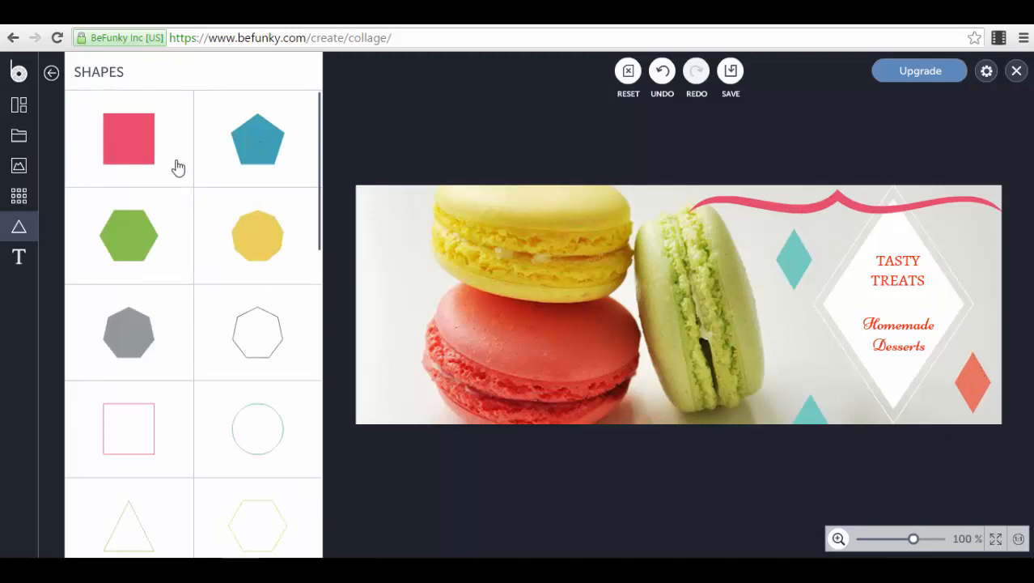
{"action": "left_click", "coordinate": [51, 72]}
Step: Look through the Badges graphics and the Frames category in the design elements, returning to the category list
{"action": "scroll", "coordinate": [162, 275], "scroll_direction": "down", "scroll_amount": 2}
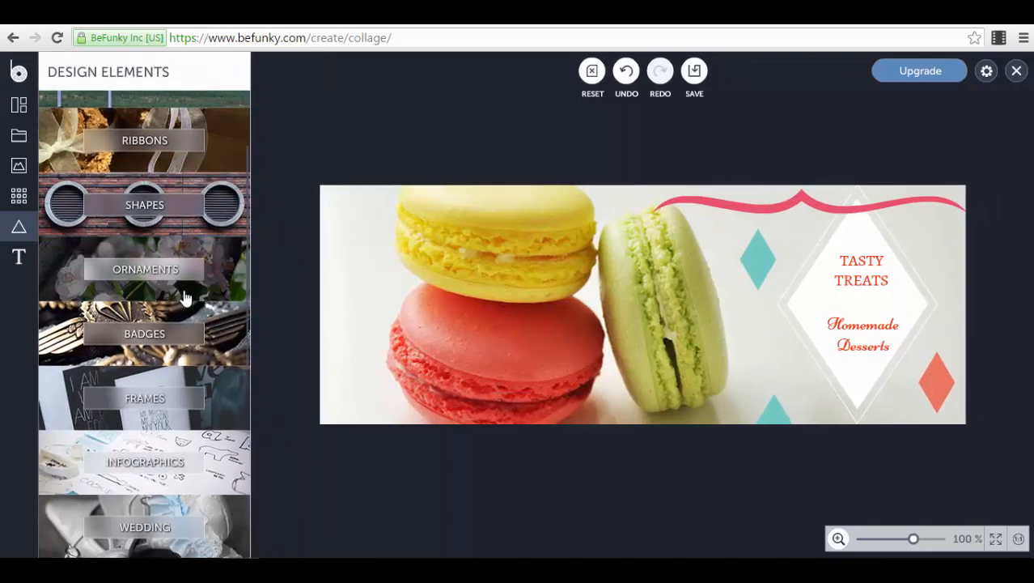
{"action": "left_click", "coordinate": [214, 332]}
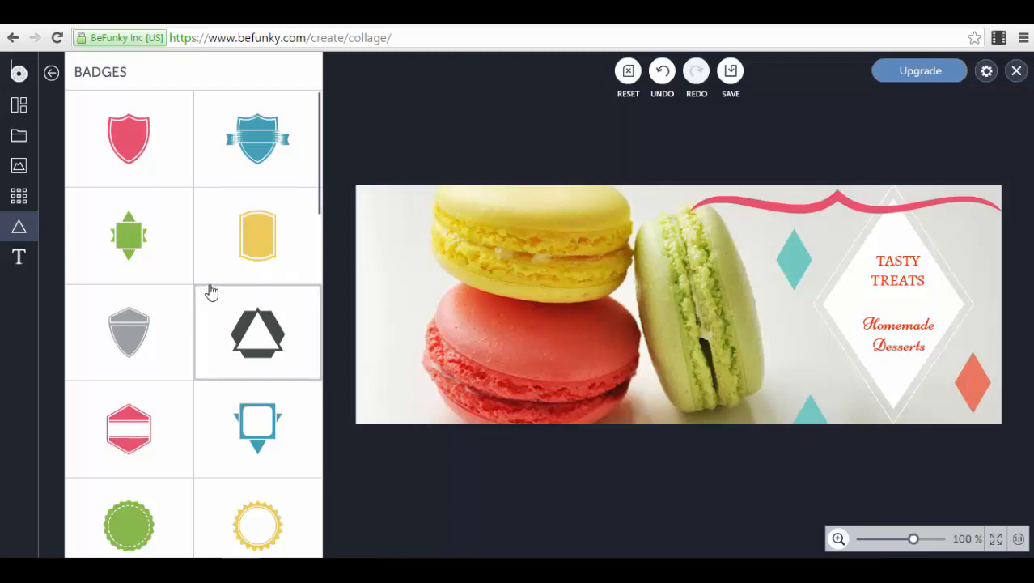
{"action": "scroll", "coordinate": [207, 291], "scroll_direction": "down", "scroll_amount": 2}
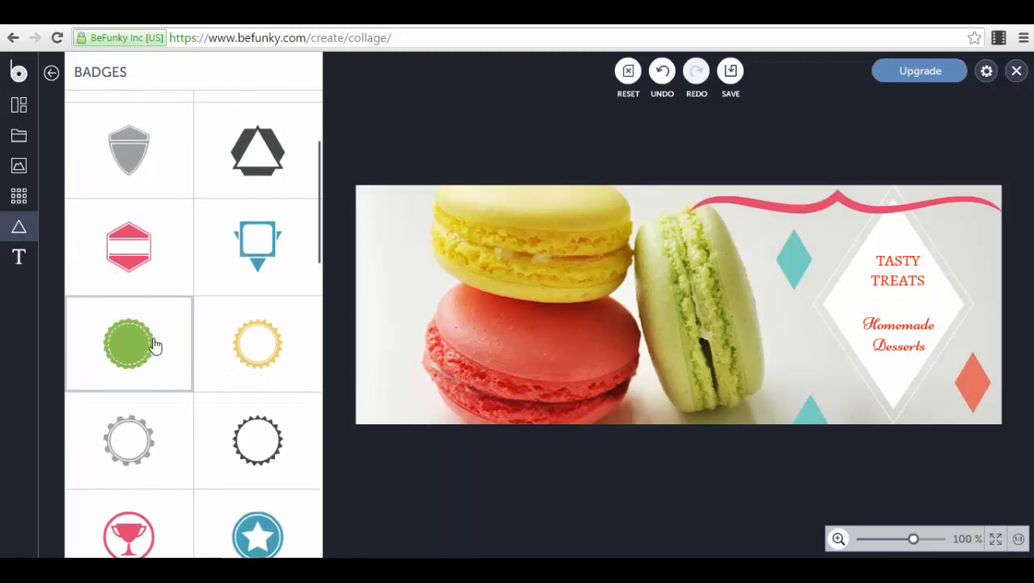
{"action": "scroll", "coordinate": [125, 324], "scroll_direction": "down", "scroll_amount": 2}
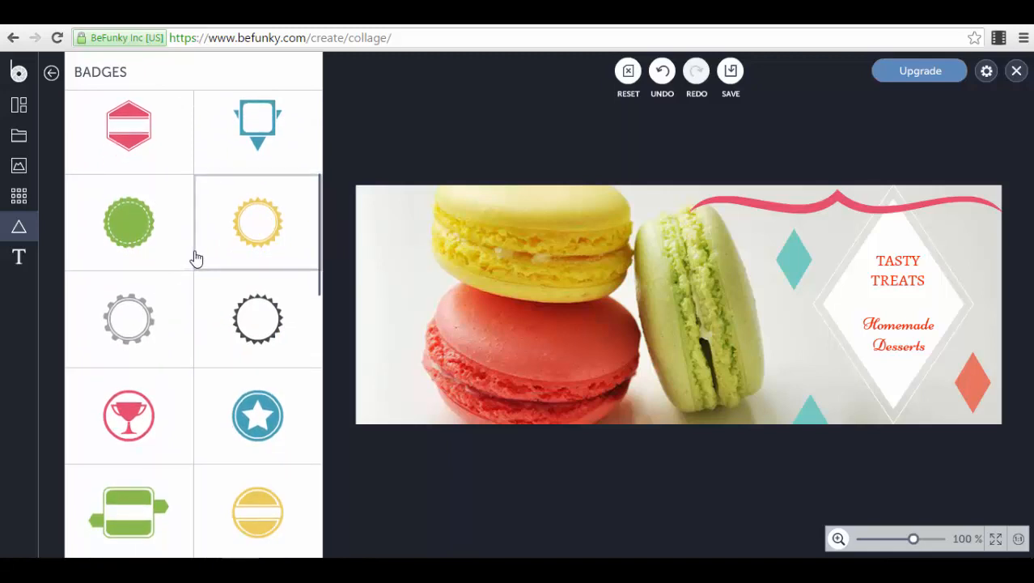
{"action": "scroll", "coordinate": [162, 235], "scroll_direction": "up", "scroll_amount": 2}
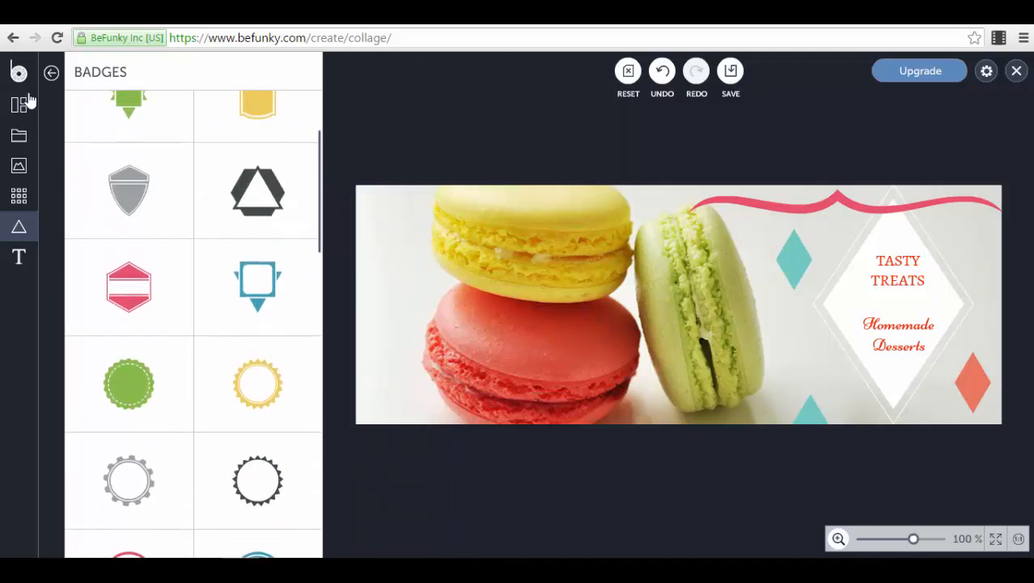
{"action": "left_click", "coordinate": [51, 73]}
{"action": "scroll", "coordinate": [150, 359], "scroll_direction": "down", "scroll_amount": 3}
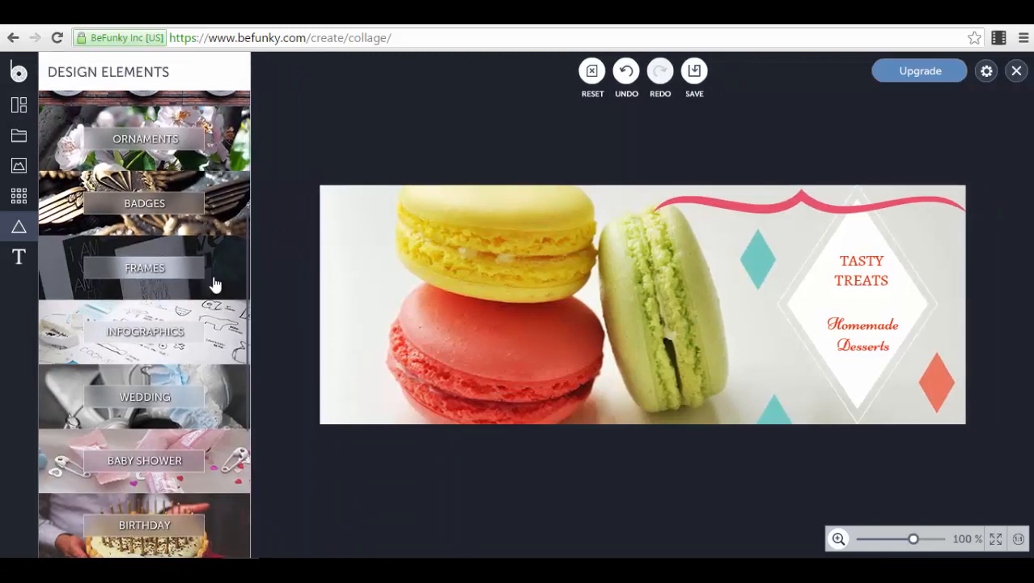
{"action": "left_click", "coordinate": [214, 279]}
{"action": "left_click", "coordinate": [51, 72]}
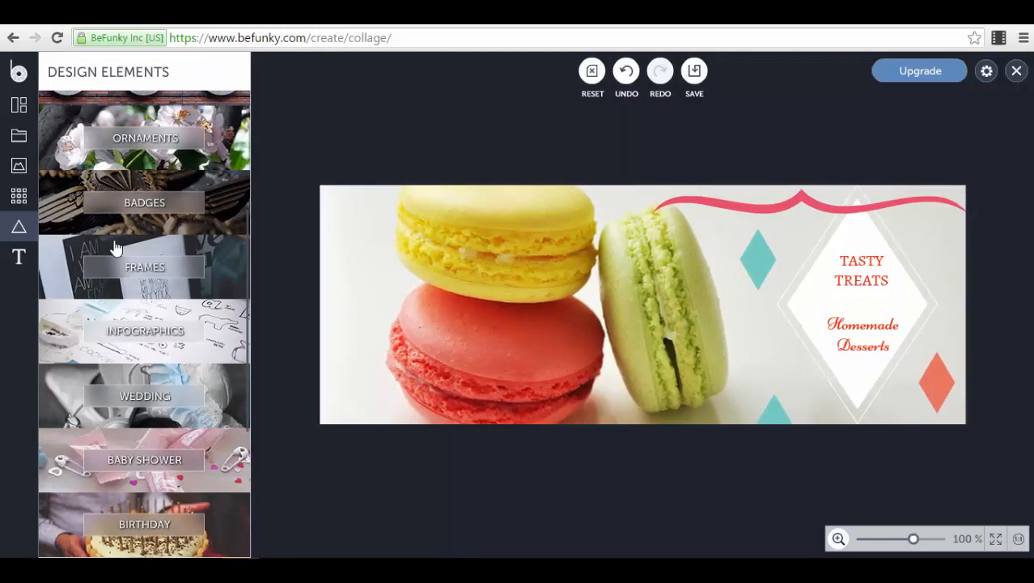
Step: Examine the graphics offered in the Social Media and Illustrations design element categories and return to the category list
{"action": "scroll", "coordinate": [121, 243], "scroll_direction": "down", "scroll_amount": 4}
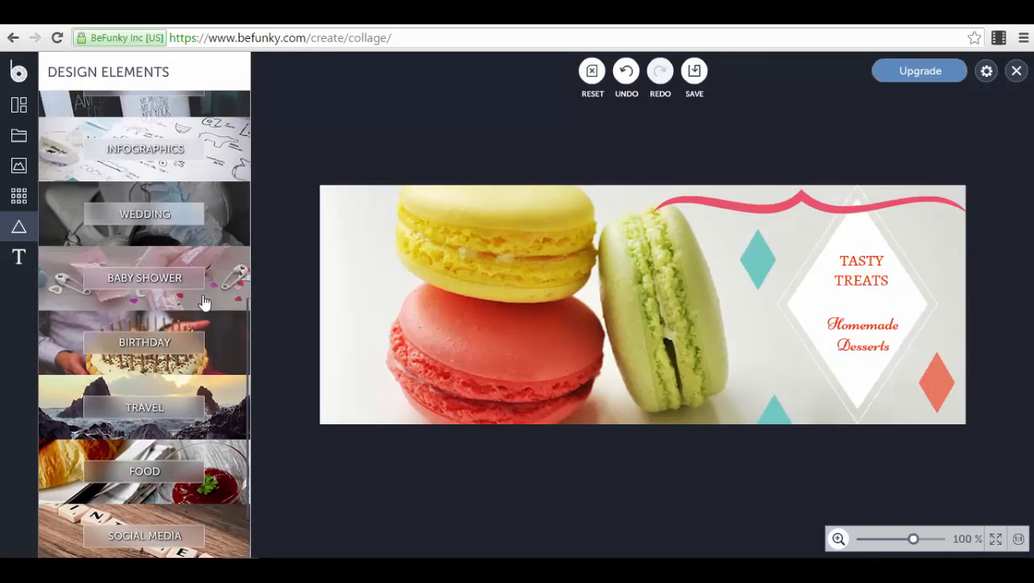
{"action": "scroll", "coordinate": [189, 366], "scroll_direction": "down", "scroll_amount": 1}
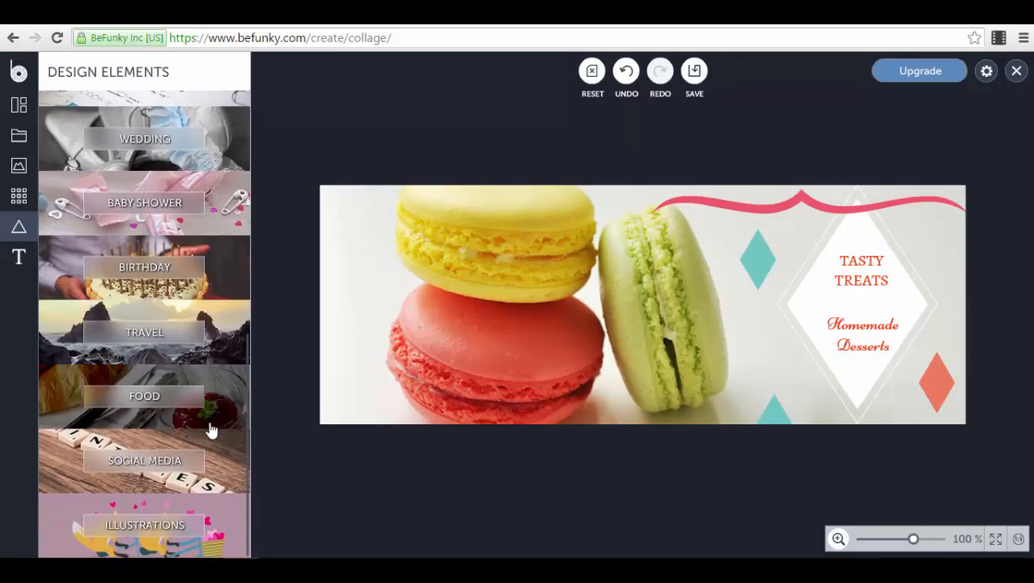
{"action": "left_click", "coordinate": [231, 472]}
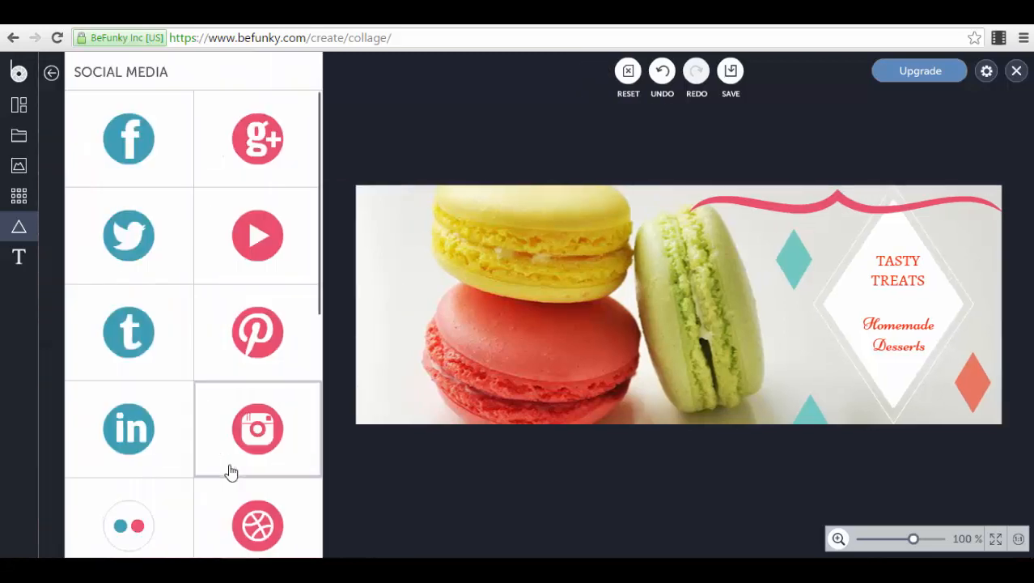
{"action": "scroll", "coordinate": [281, 237], "scroll_direction": "down", "scroll_amount": 4}
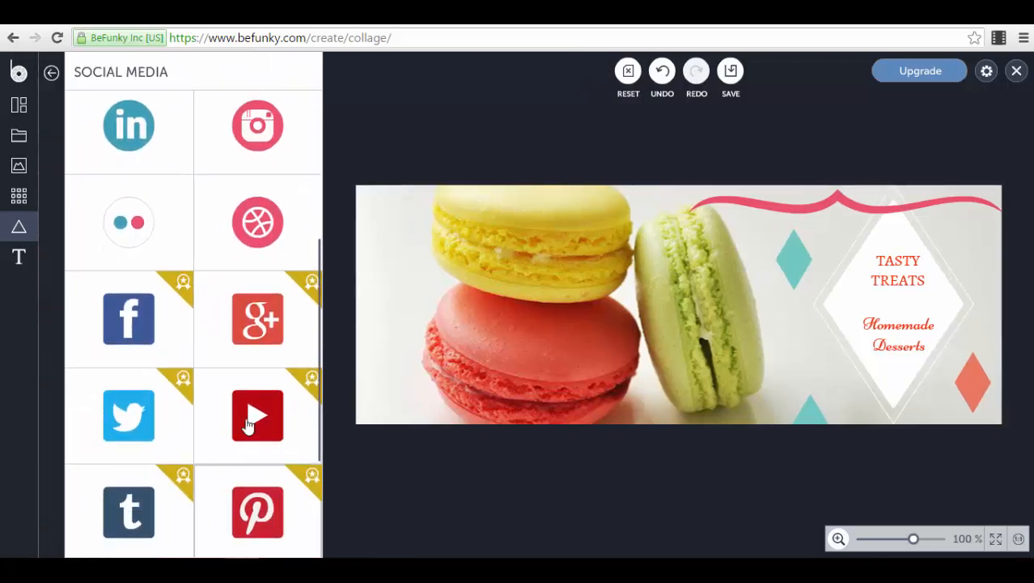
{"action": "left_click", "coordinate": [51, 72]}
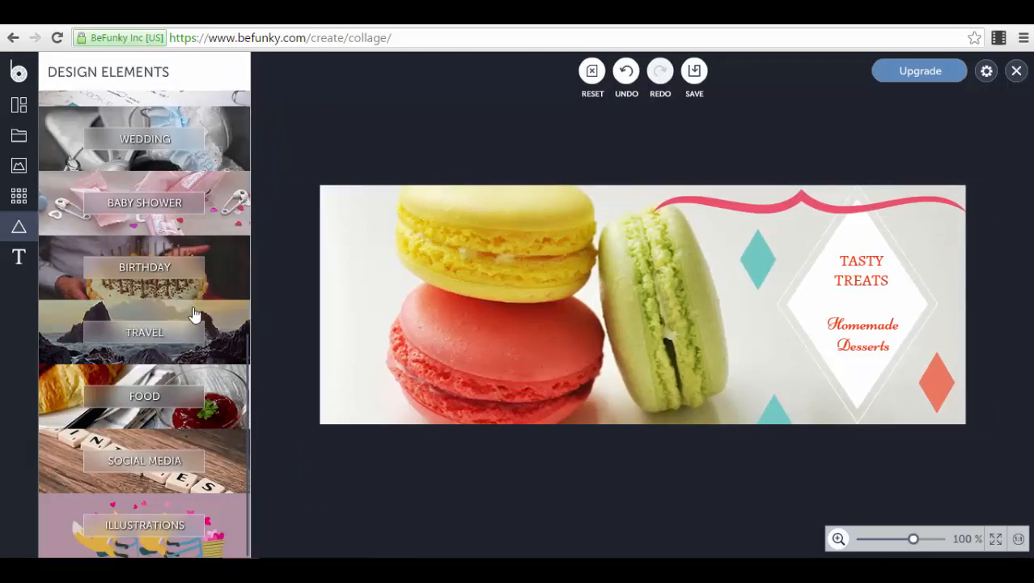
{"action": "left_click", "coordinate": [221, 511]}
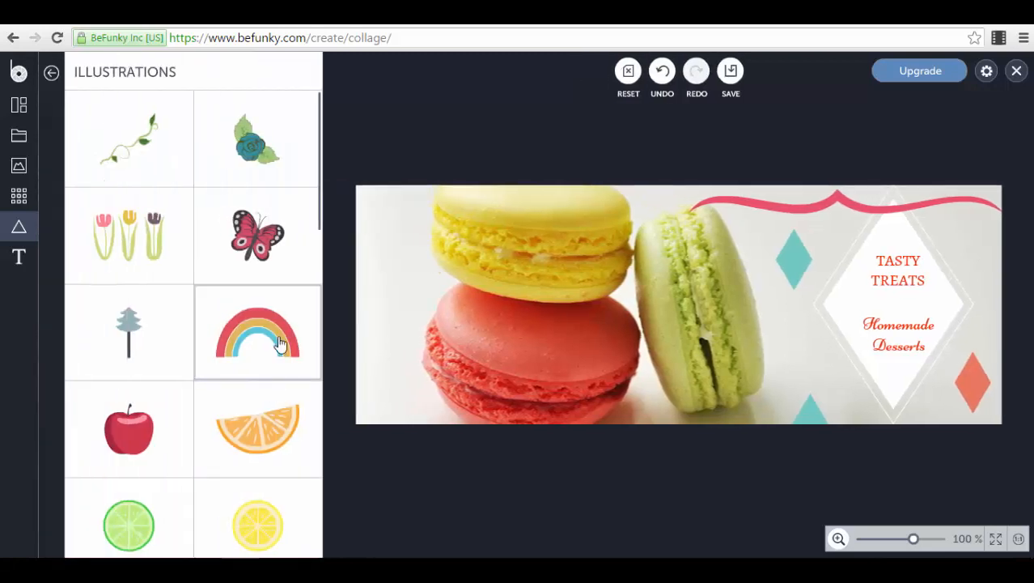
{"action": "scroll", "coordinate": [278, 352], "scroll_direction": "down", "scroll_amount": 3}
{"action": "scroll", "coordinate": [202, 243], "scroll_direction": "up", "scroll_amount": 3}
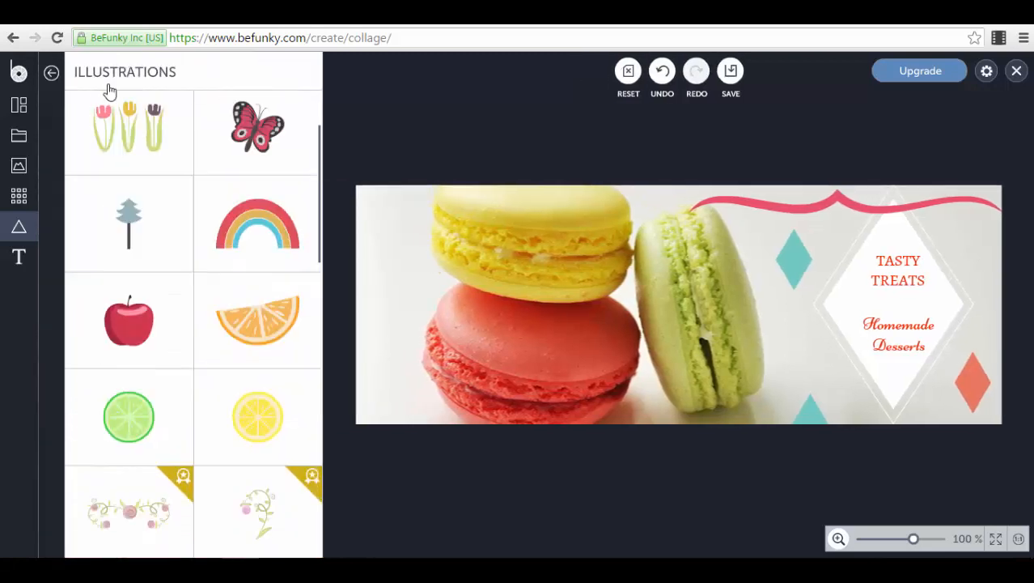
{"action": "left_click", "coordinate": [51, 74]}
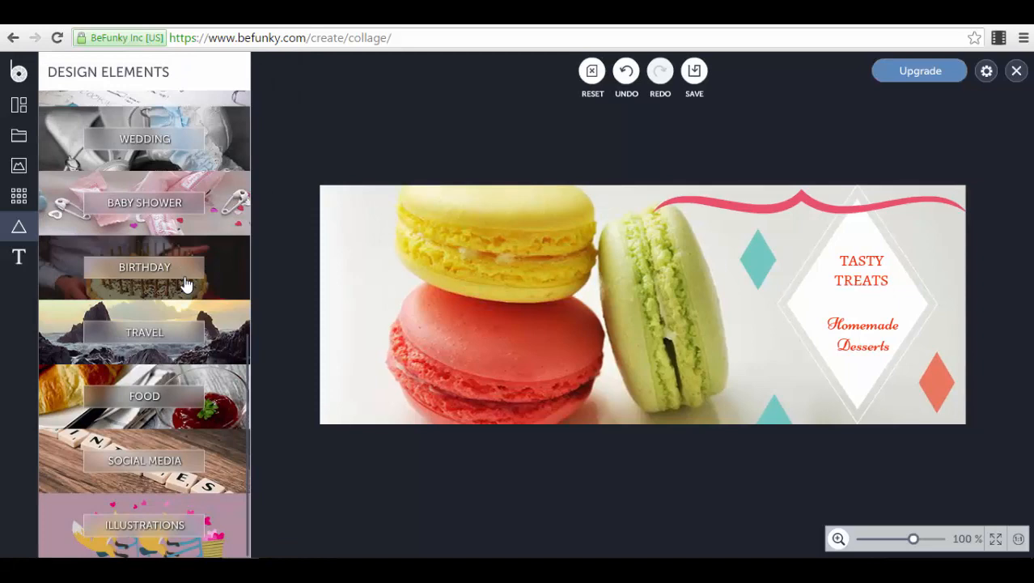
Step: Add a new text block with the default wording, move it over the red macaron near the cover's lower edge, and deselect it
{"action": "left_click", "coordinate": [19, 259]}
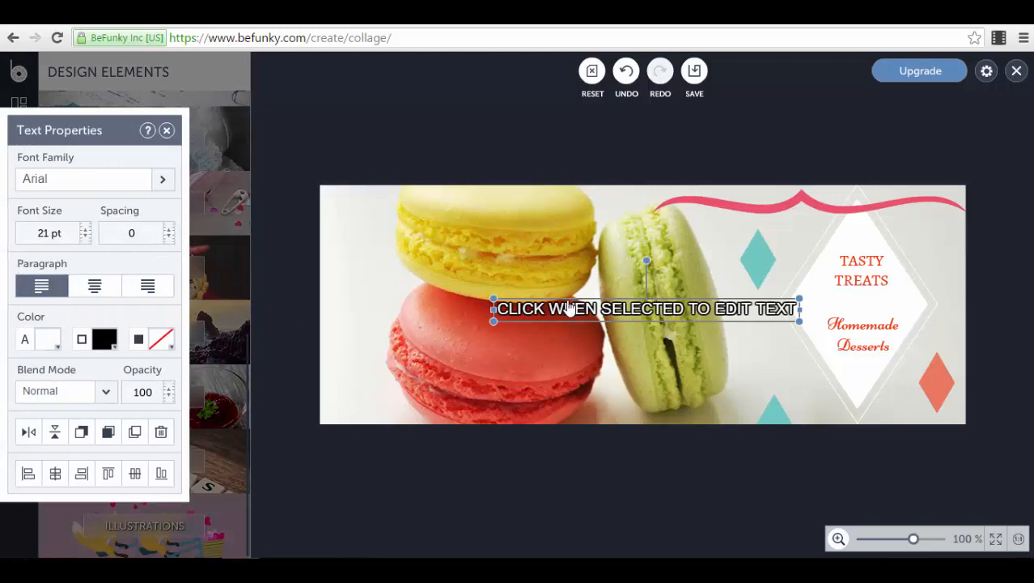
{"action": "left_click_drag", "start_coordinate": [567, 307], "coordinate": [450, 395]}
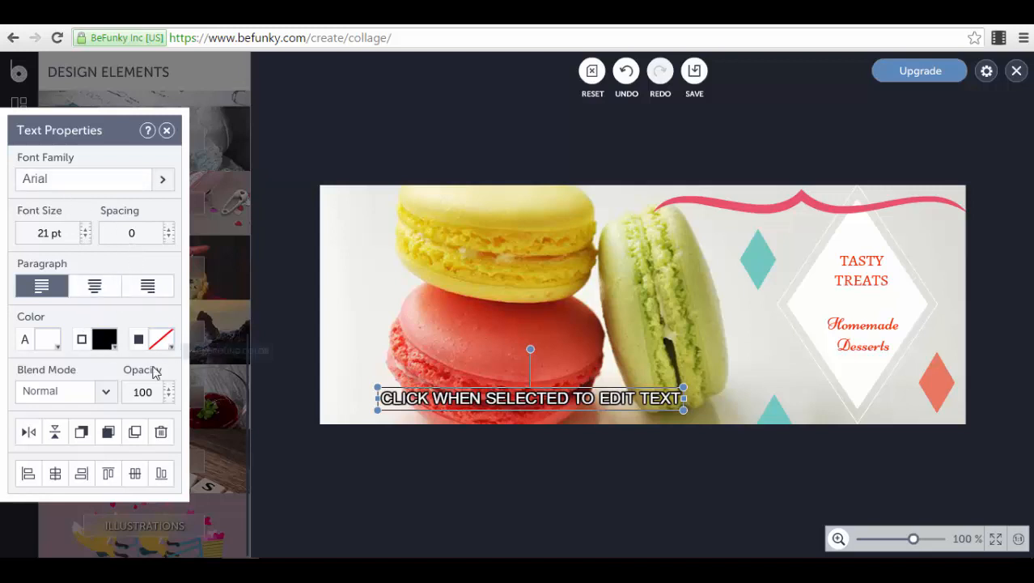
{"action": "left_click", "coordinate": [263, 323]}
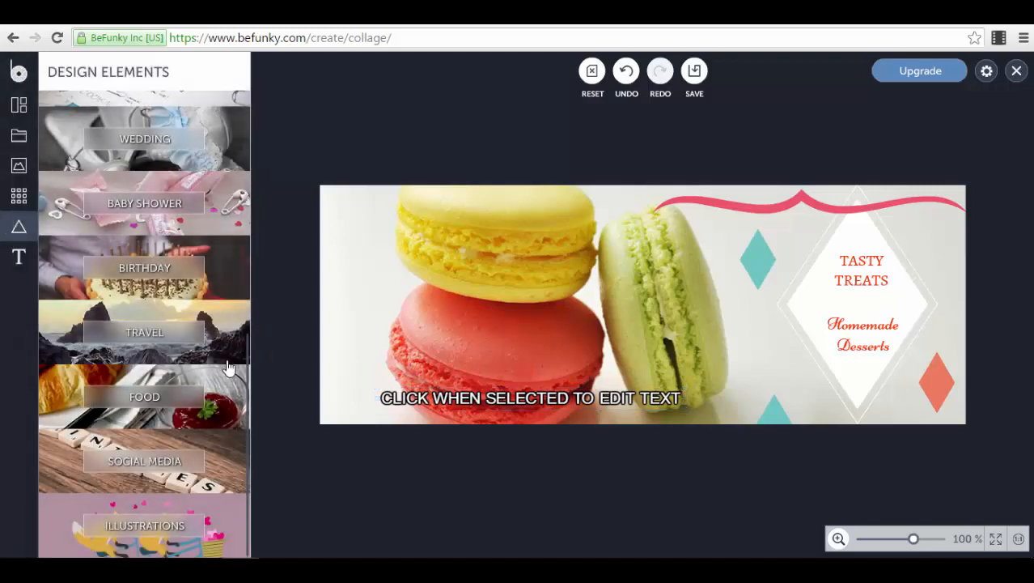